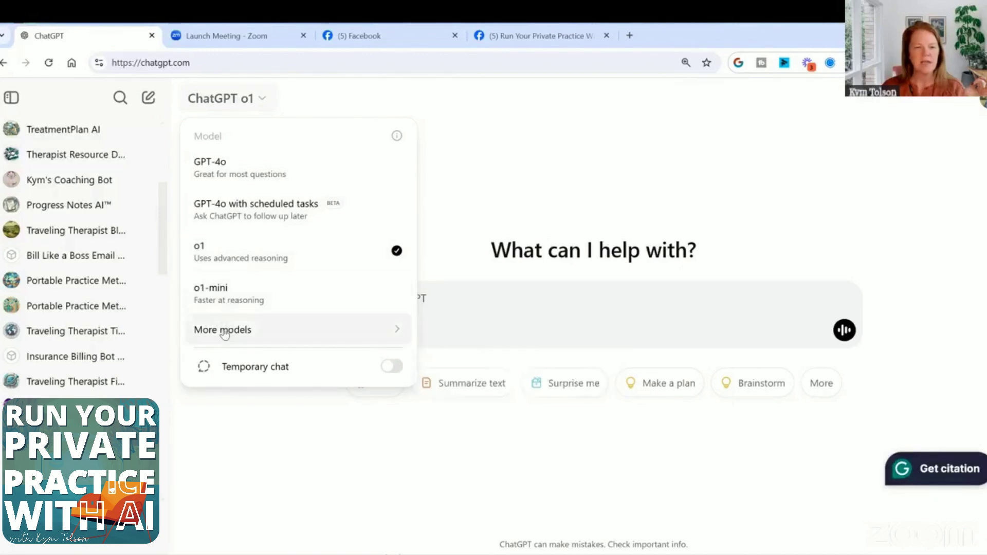
Switch the chat to the GPT-4o with scheduled tasks model.
mouse_move(224, 334)
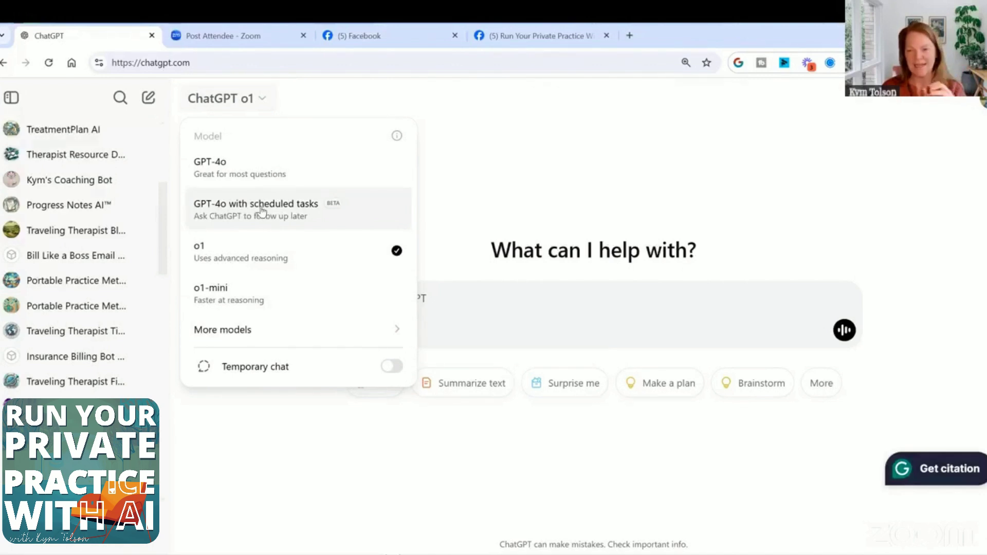
click(262, 210)
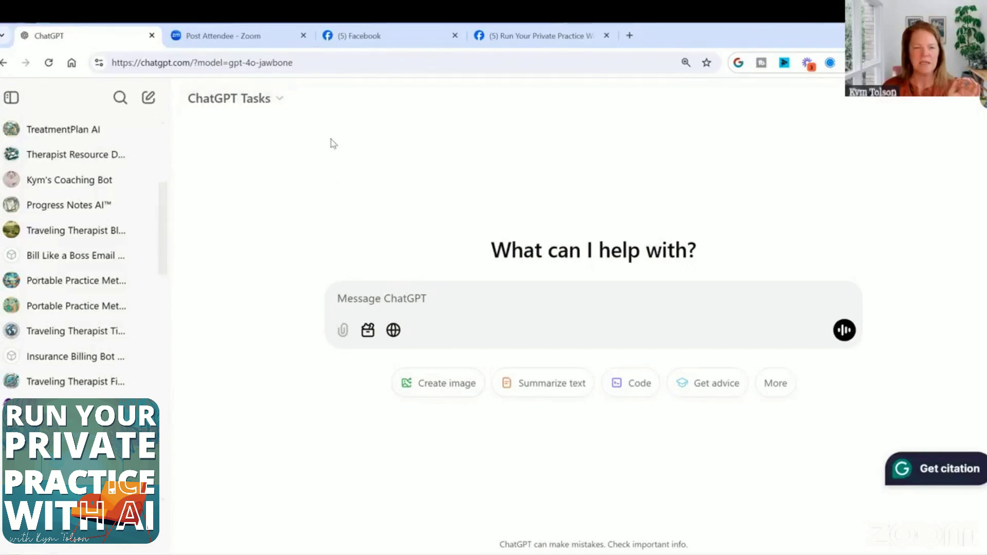
click(337, 297)
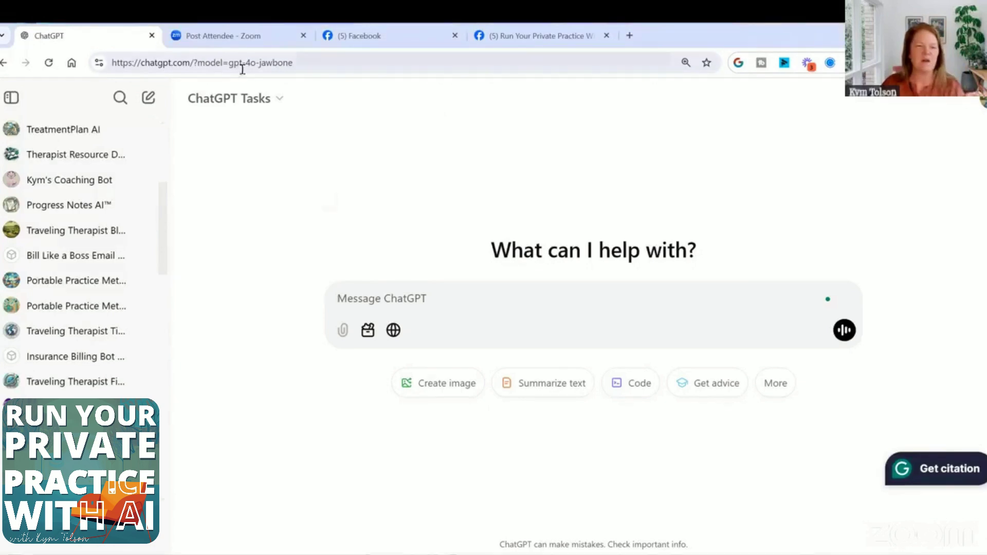
click(278, 99)
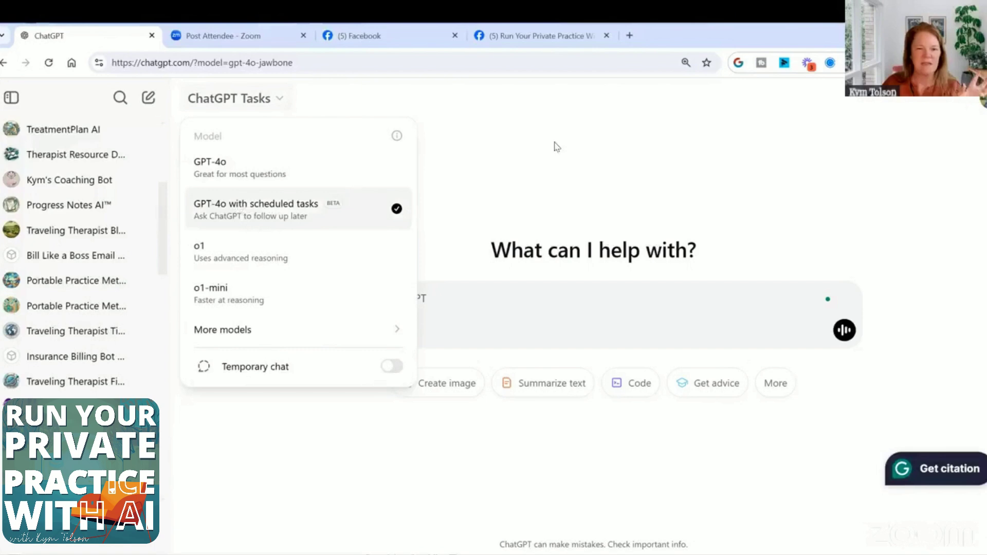
click(555, 148)
Send the request "I need you to remind me to call my dad today and check on him".
click(421, 294)
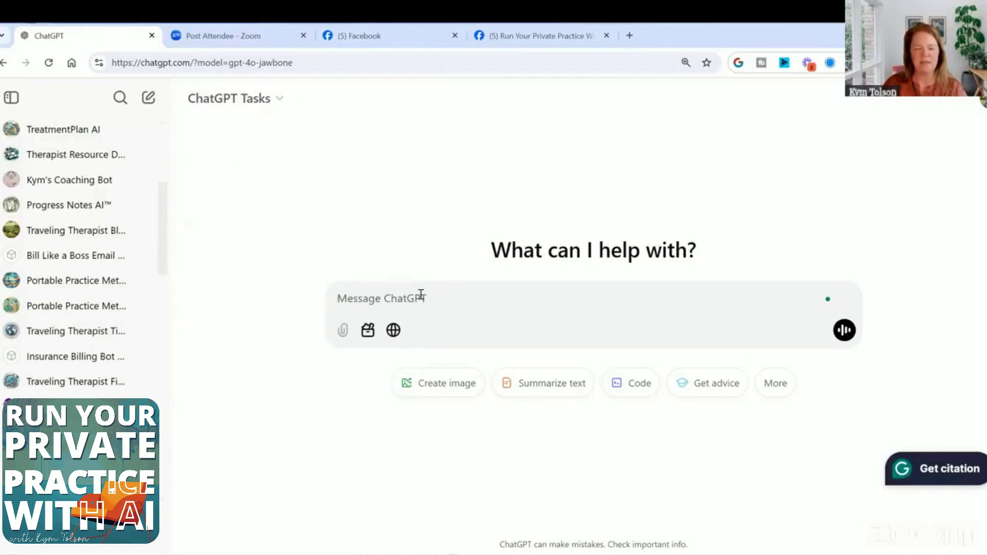
text(I need you to)
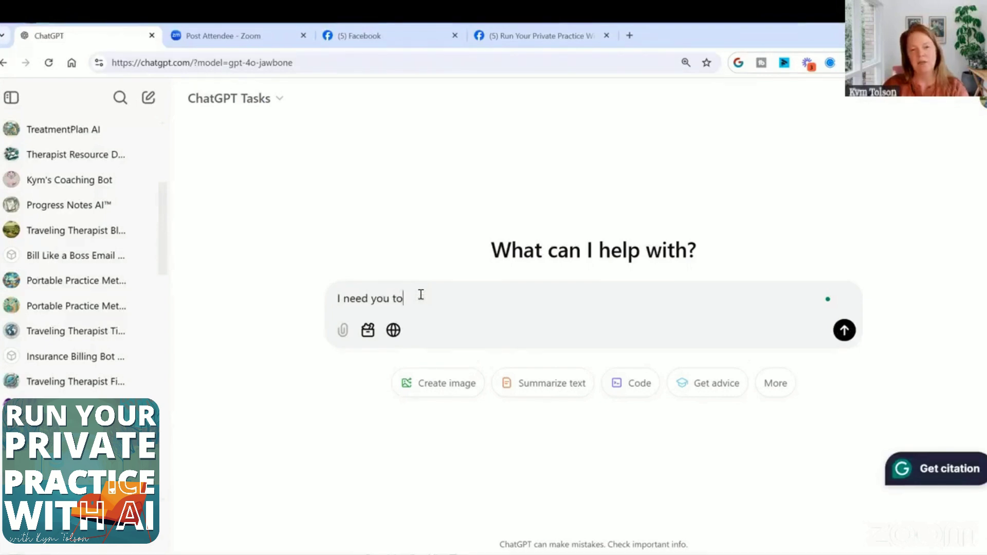
text( remind me to call my da)
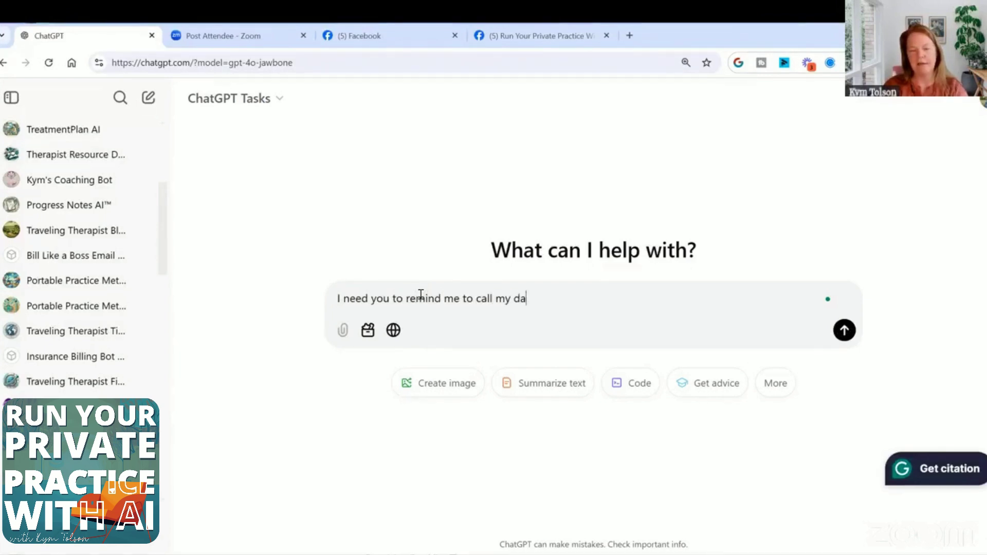
text(d today and check on him)
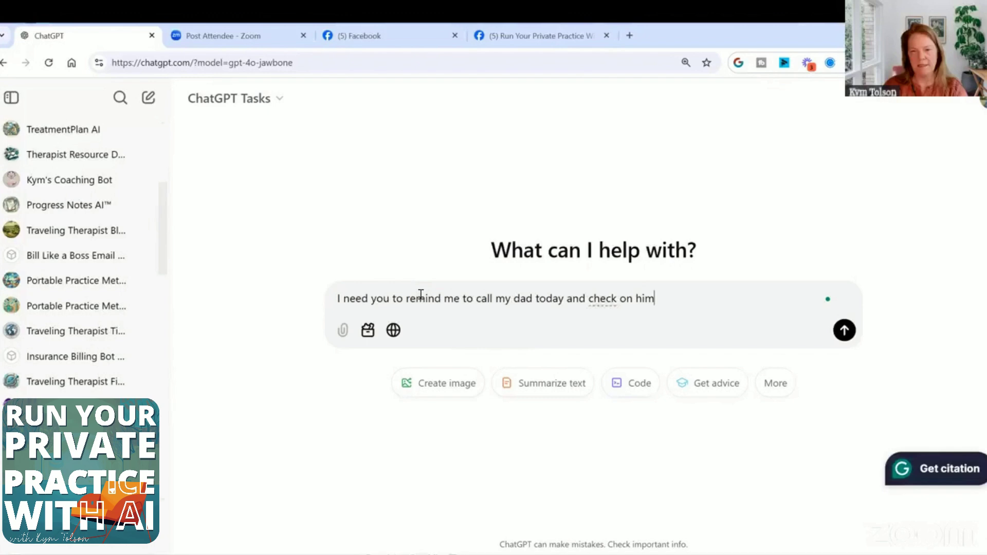
key(Return)
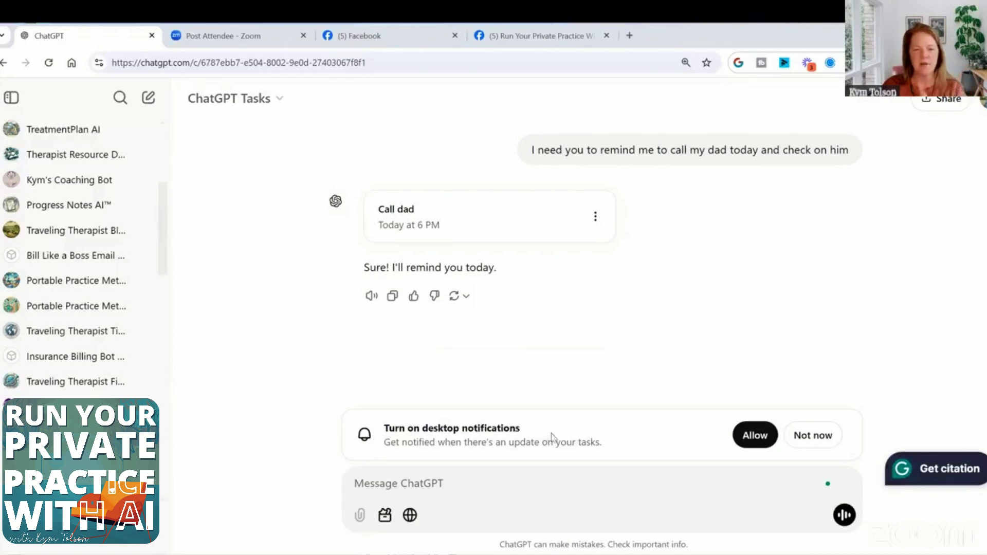
Try to allow desktop notifications for task updates and begin a follow-up message with "how do".
click(745, 441)
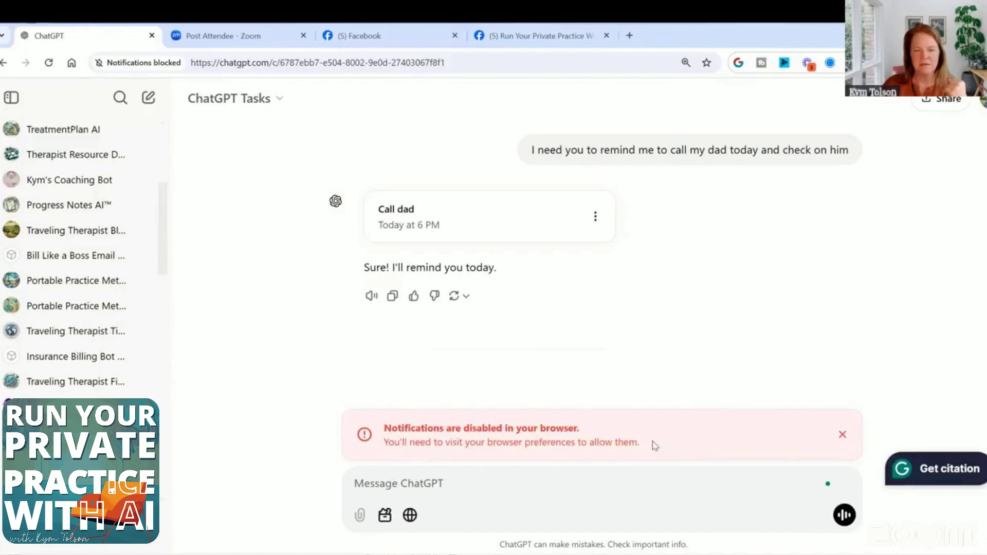
text(how do)
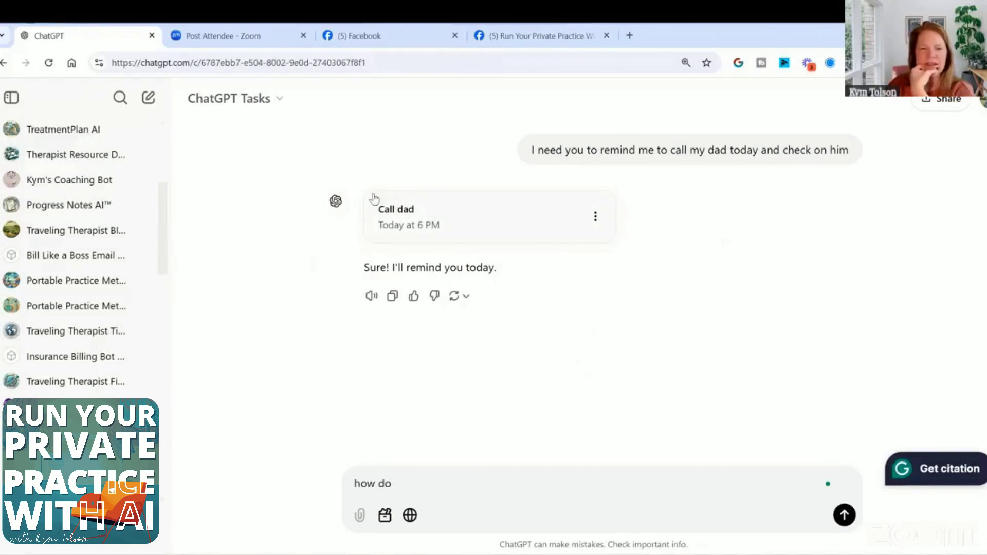
Open the "Call dad" task for editing and examine its name and instructions.
click(595, 219)
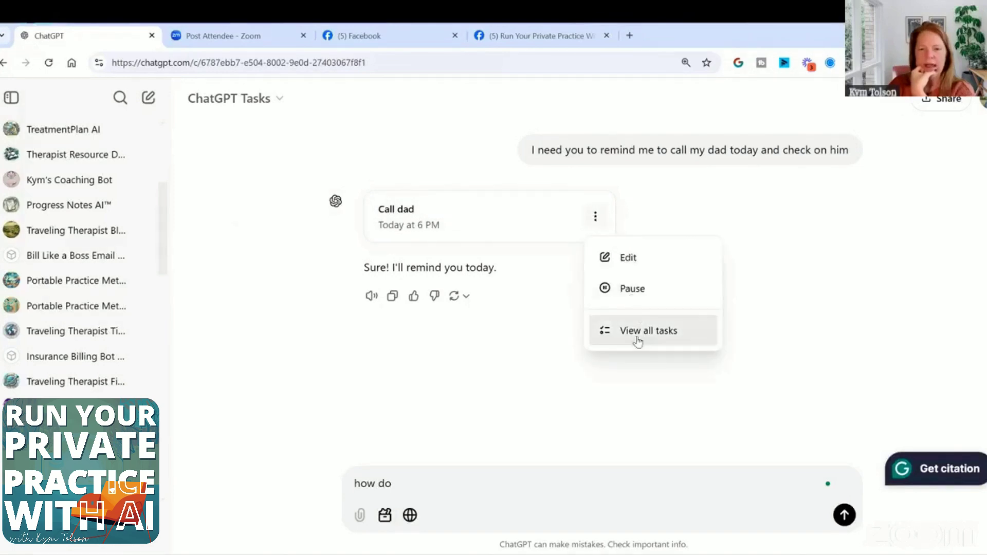
click(626, 255)
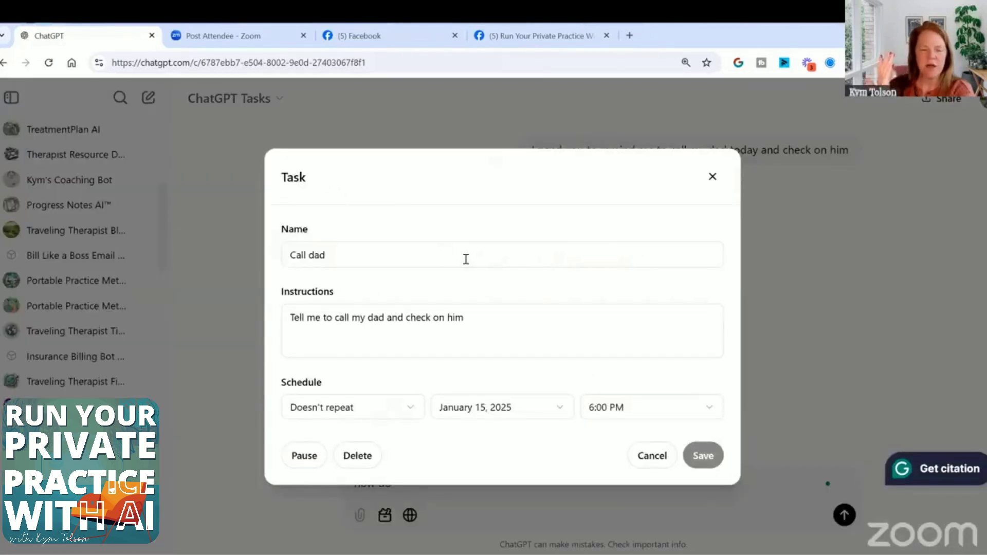
drag(465, 258, 279, 252)
click(387, 260)
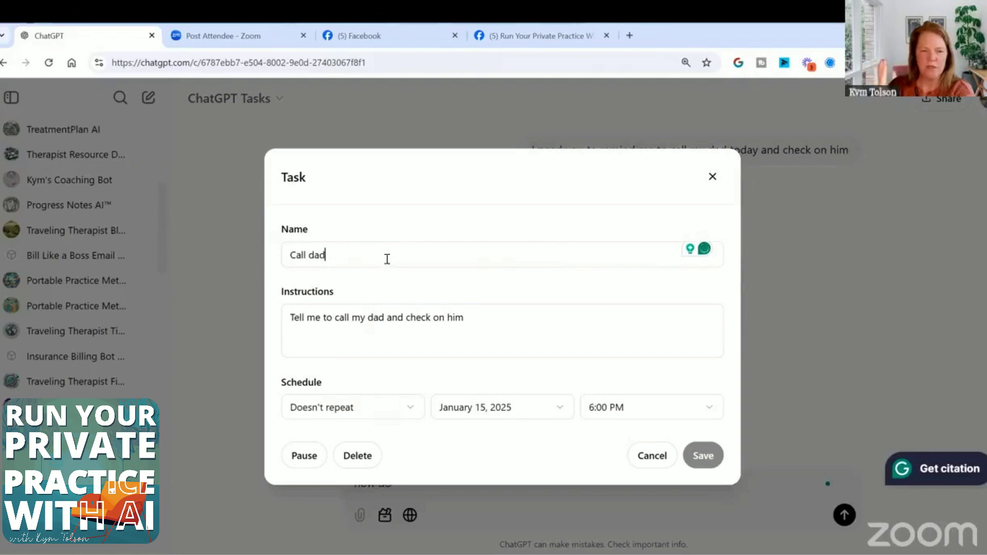
click(517, 337)
drag(295, 333, 487, 345)
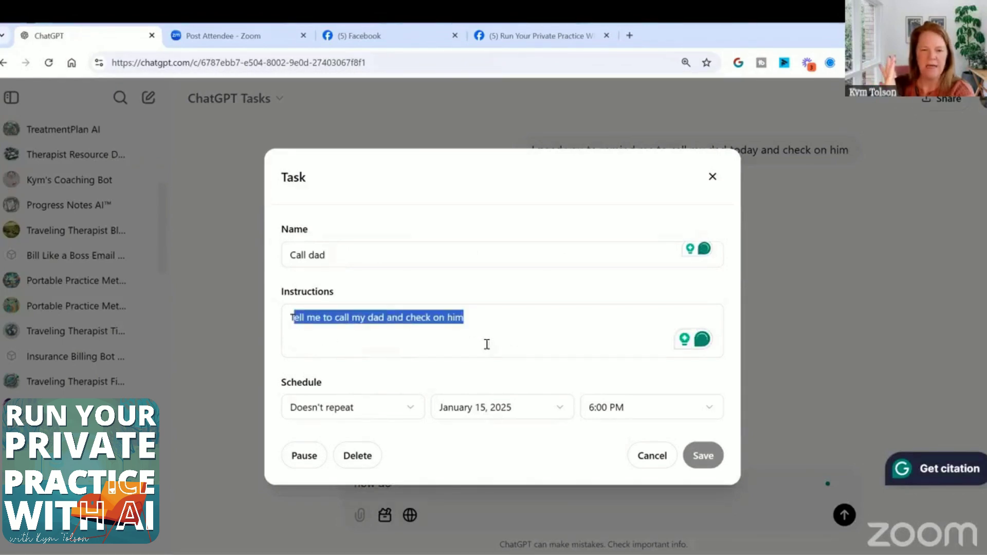
click(517, 318)
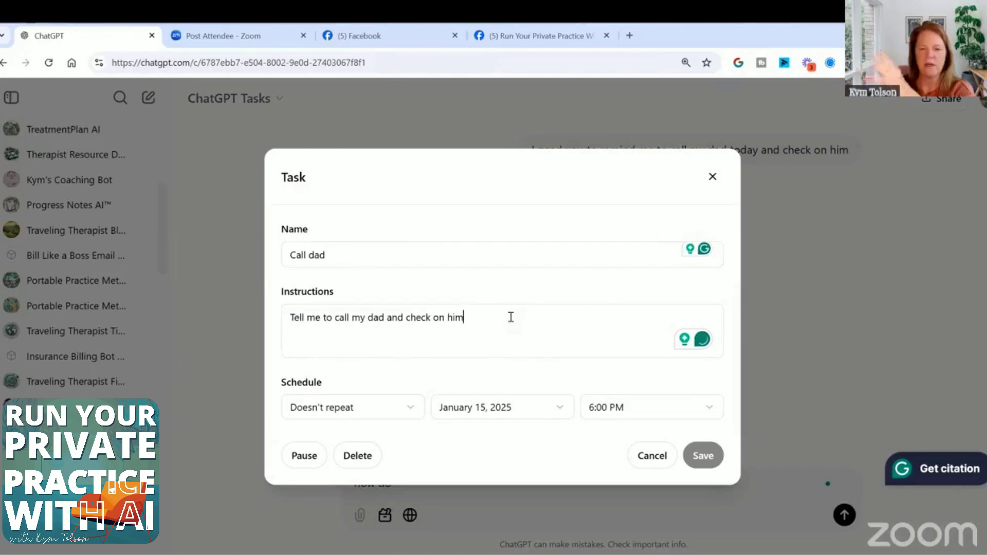
Set the task's schedule to Weekly on Thursday at 2:00 PM and save it.
click(359, 409)
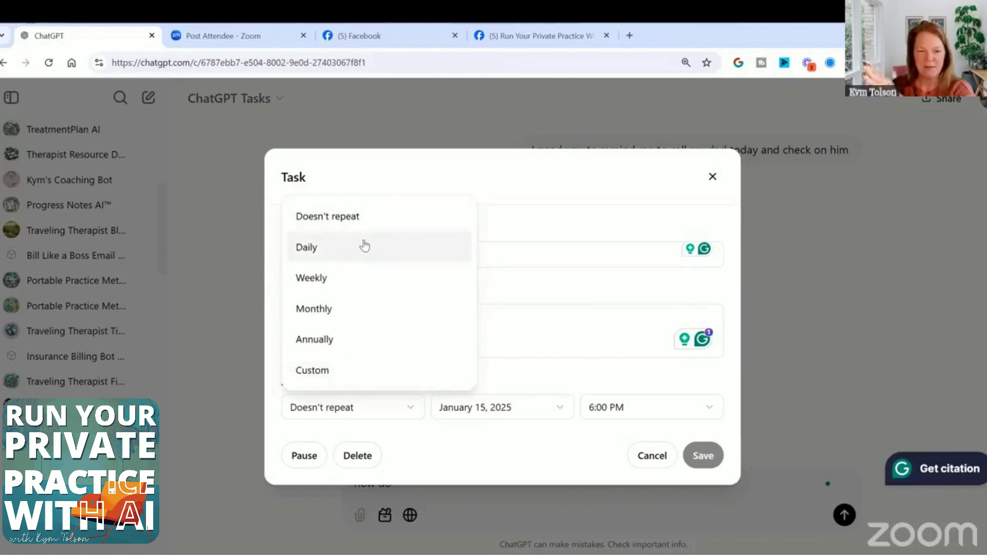
click(364, 278)
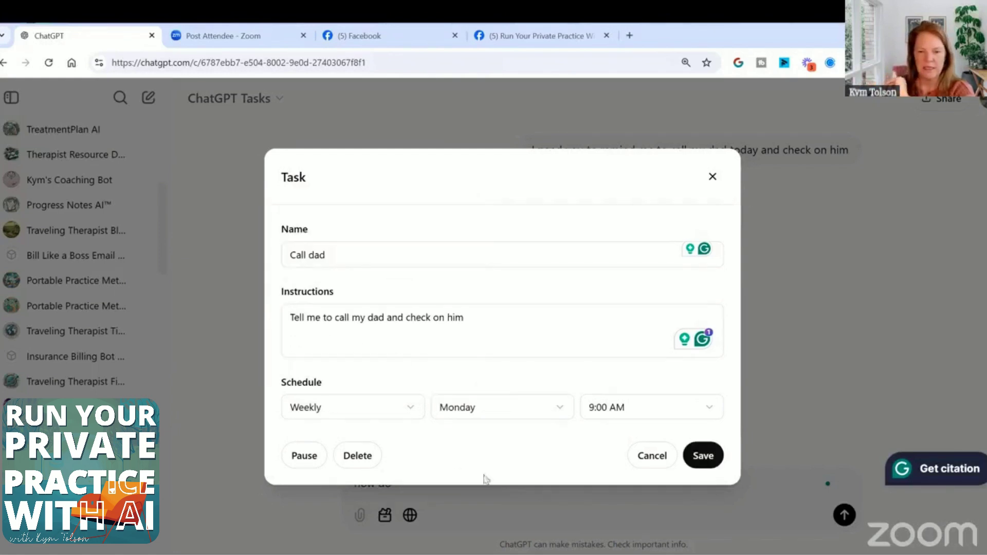
click(568, 408)
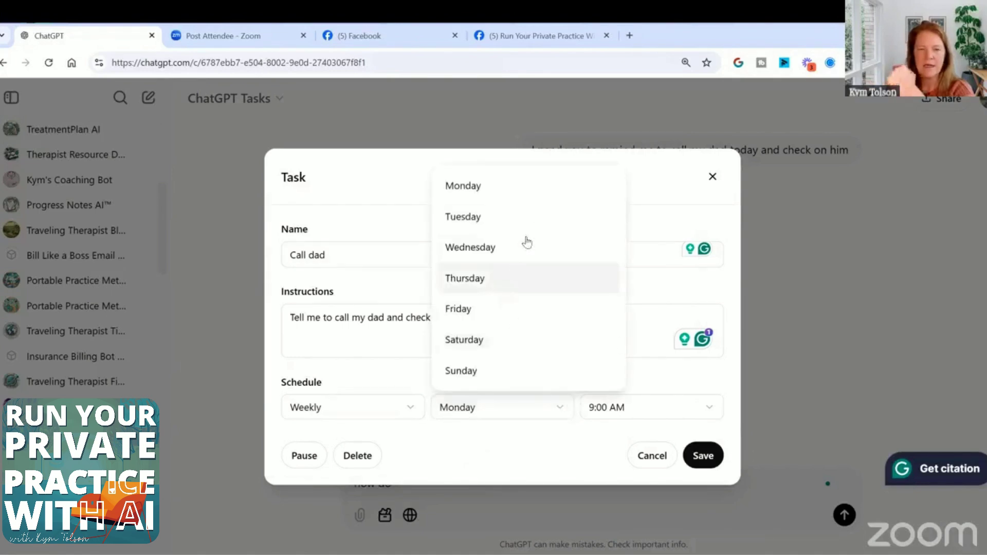
click(507, 283)
click(628, 409)
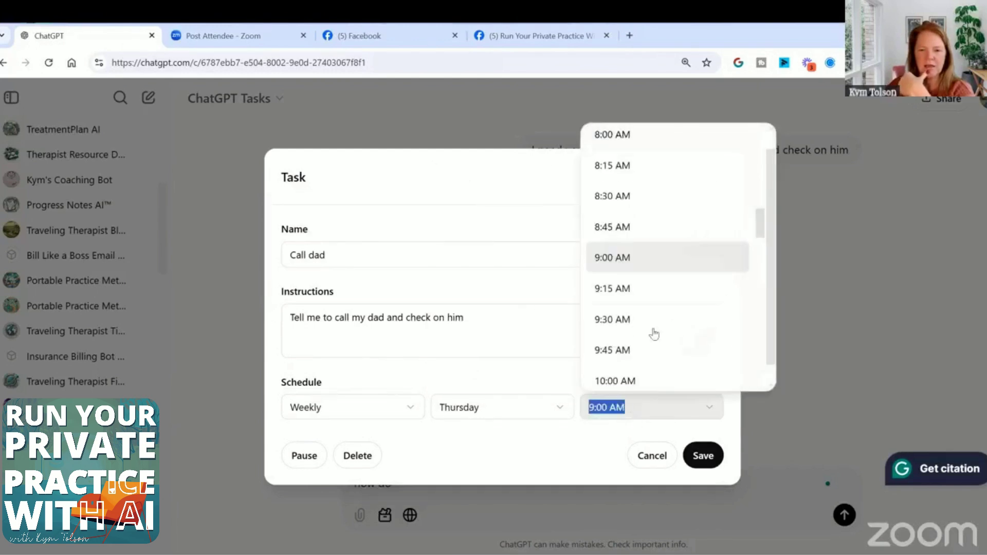
scroll(642, 374, down, 9)
scroll(644, 376, down, 1)
click(644, 377)
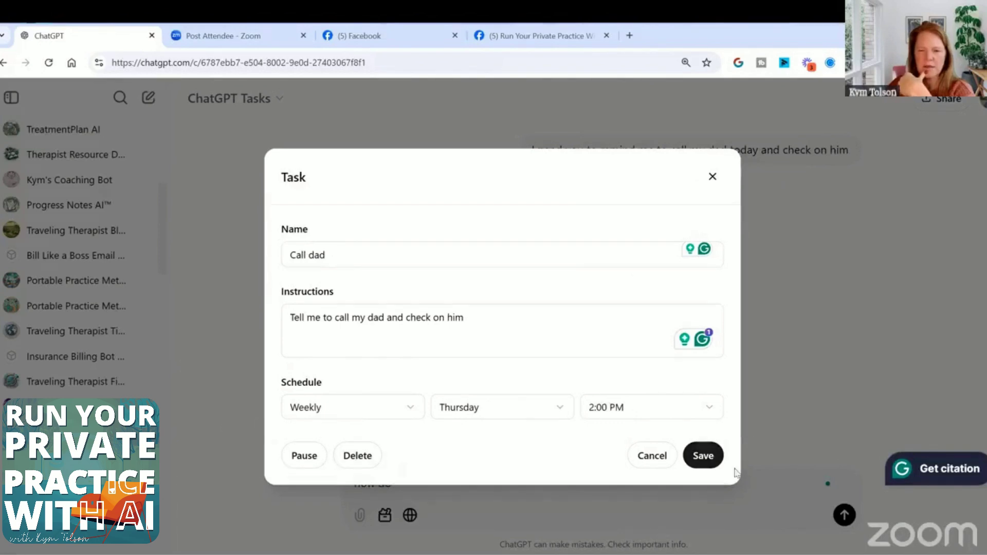
click(703, 456)
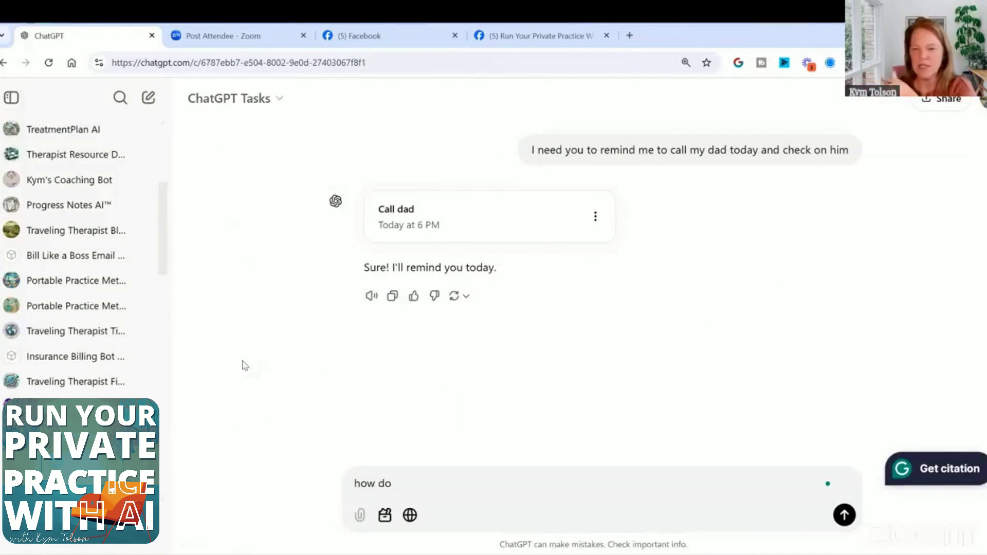
View all scheduled tasks and check the edit form and further options of the "Call dad" task.
click(595, 219)
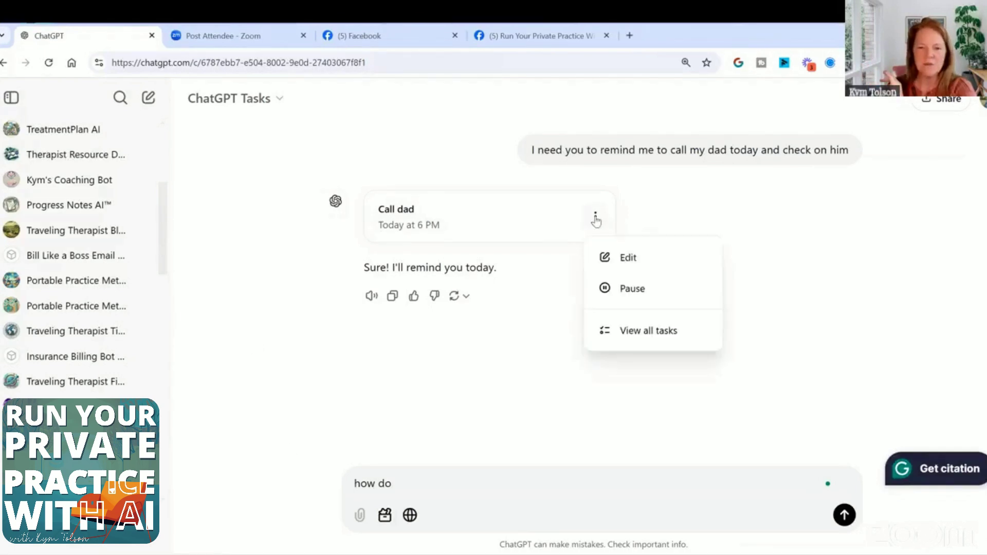
click(630, 334)
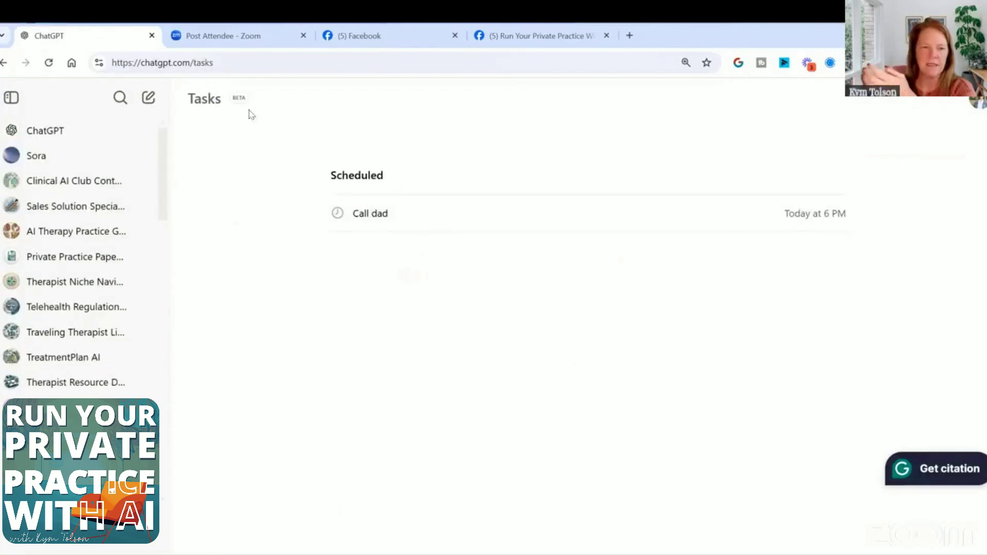
drag(187, 101, 292, 91)
click(265, 342)
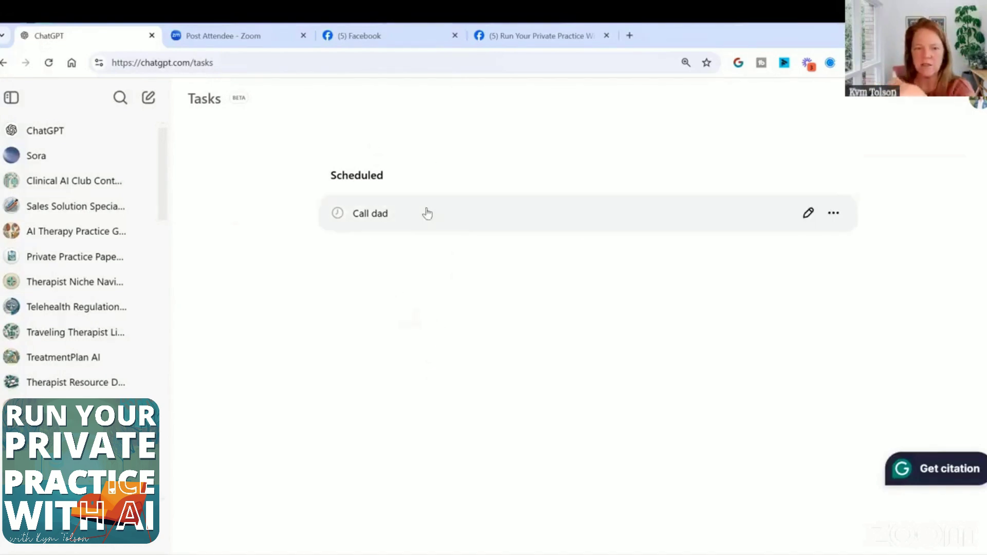
click(807, 214)
click(712, 177)
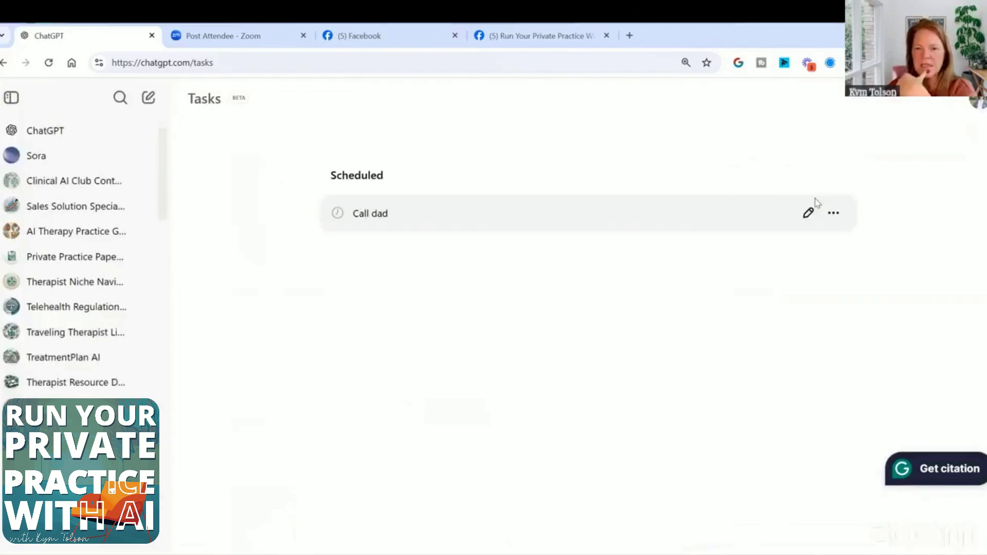
click(833, 213)
click(771, 280)
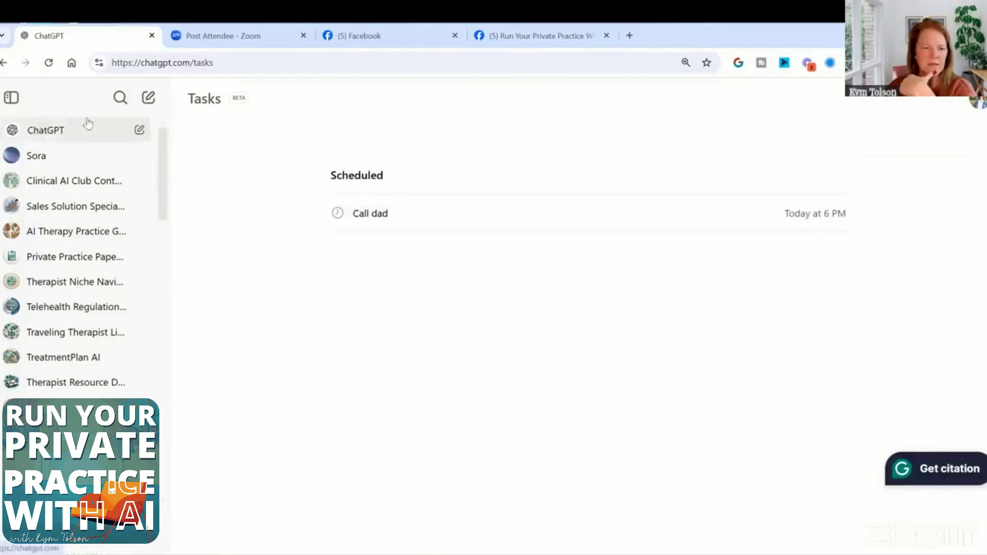
Start a new chat using the GPT-4o with scheduled tasks model.
click(88, 123)
click(257, 98)
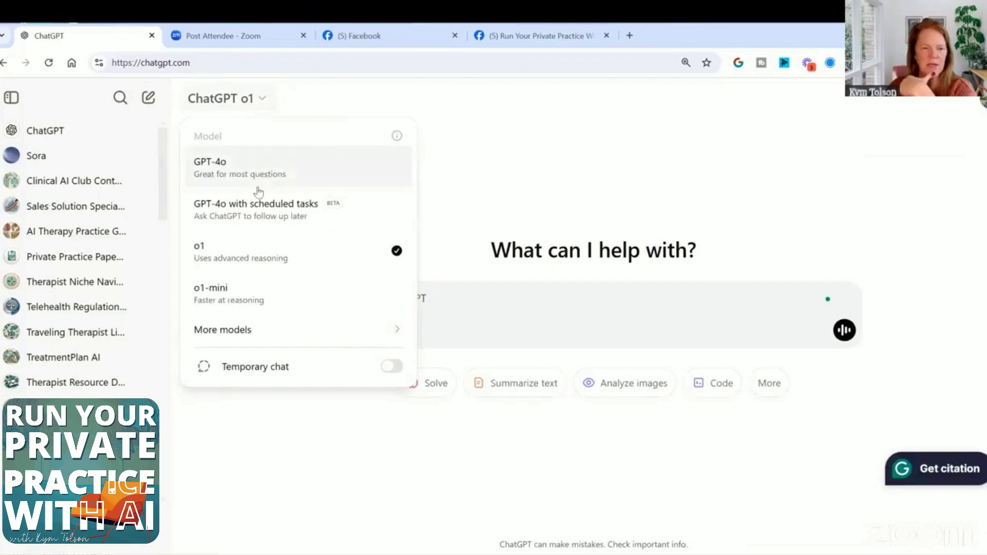
click(257, 214)
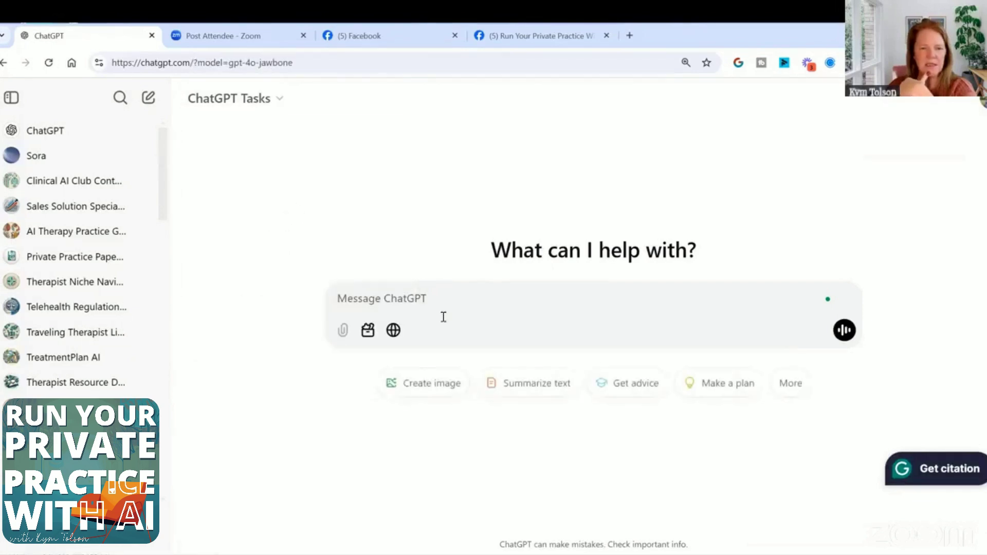
Send the request "remind me to get coffee at the grocery store".
text(remin)
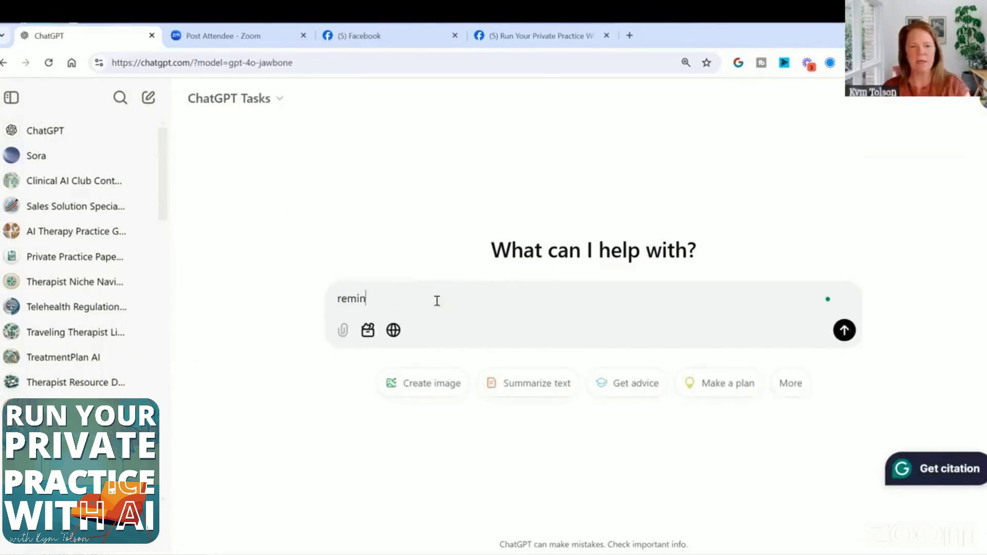
text(d me to get)
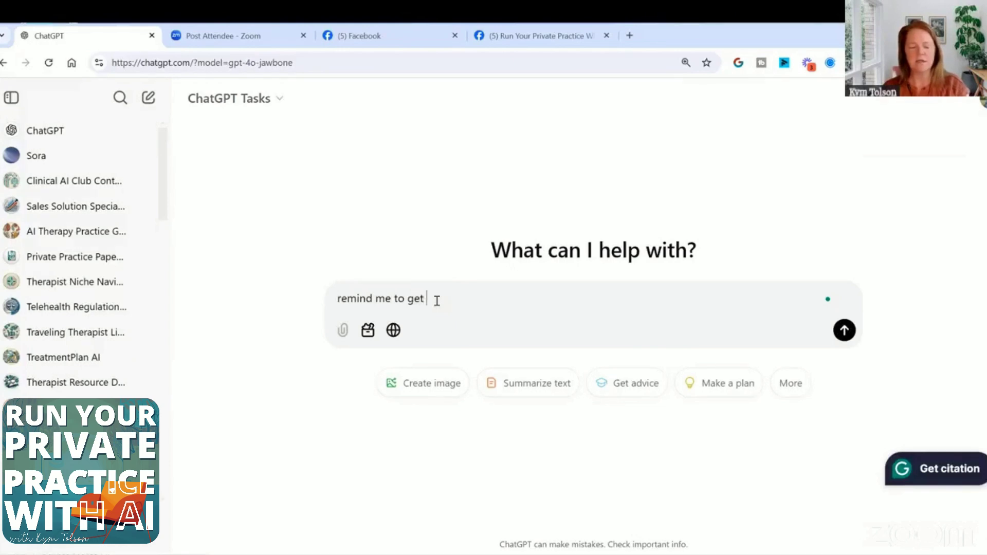
text( coffee at the g)
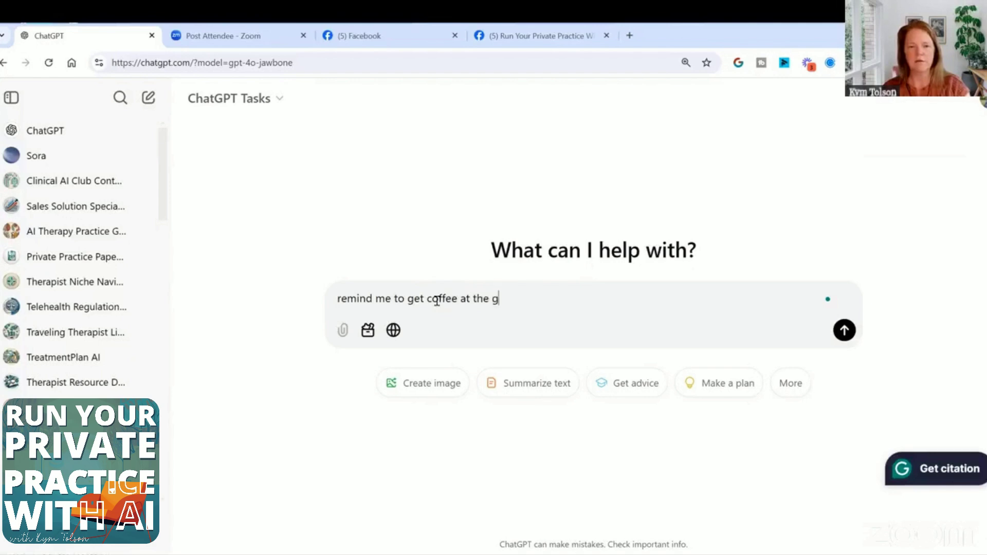
text(rocery store)
key(Return)
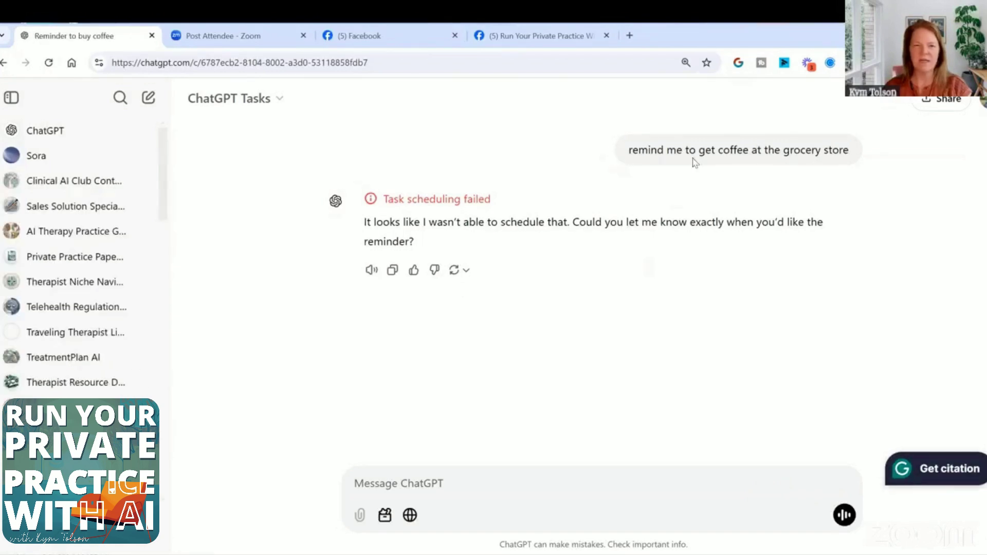
Copy the earlier request "remind me to get coffee at the grocery store" and send it again in the same chat.
drag(875, 163, 624, 152)
key(ctrl+c)
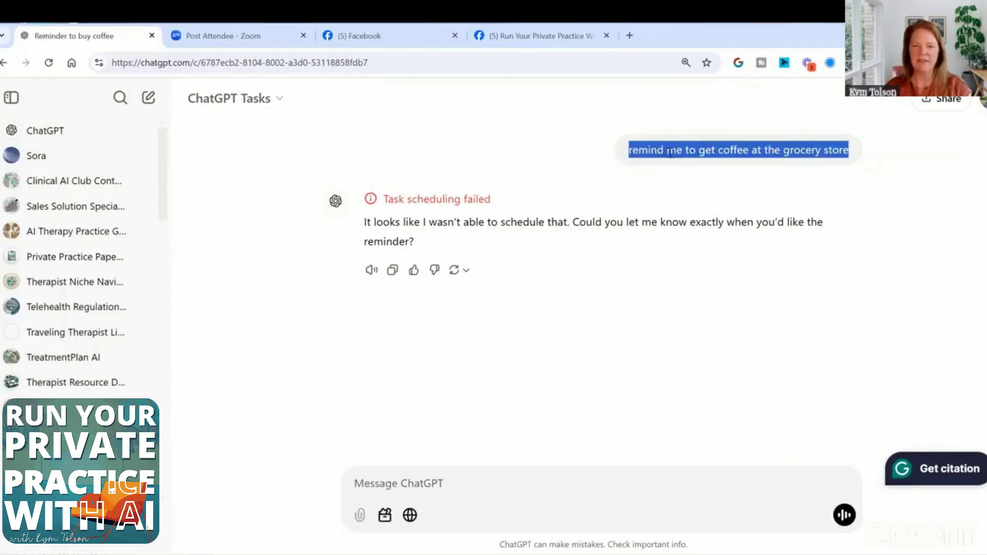
right_click(670, 154)
click(452, 472)
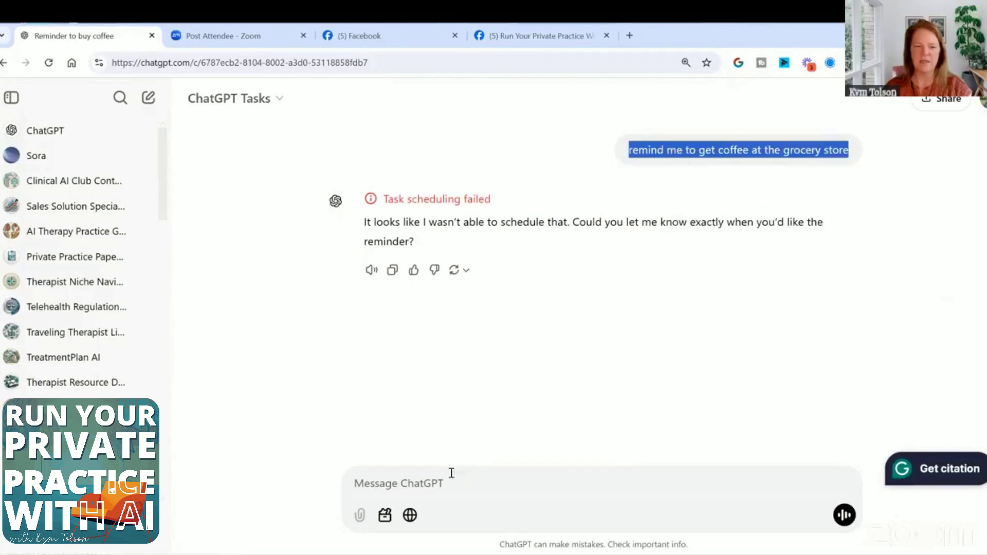
click(447, 483)
key(ctrl+v)
key(Return)
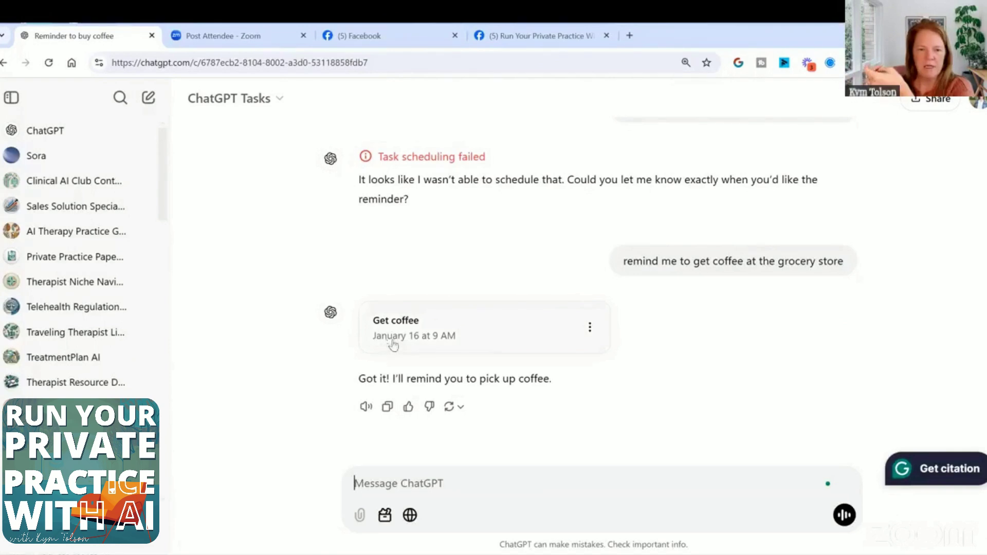
Review the edit form of the "Get coffee" task and close it without making changes.
click(590, 327)
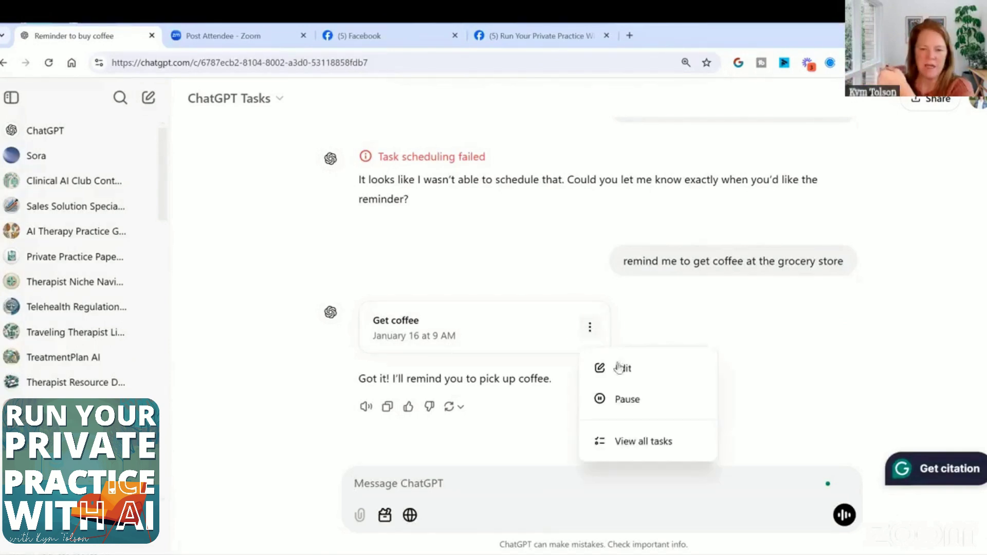
click(617, 367)
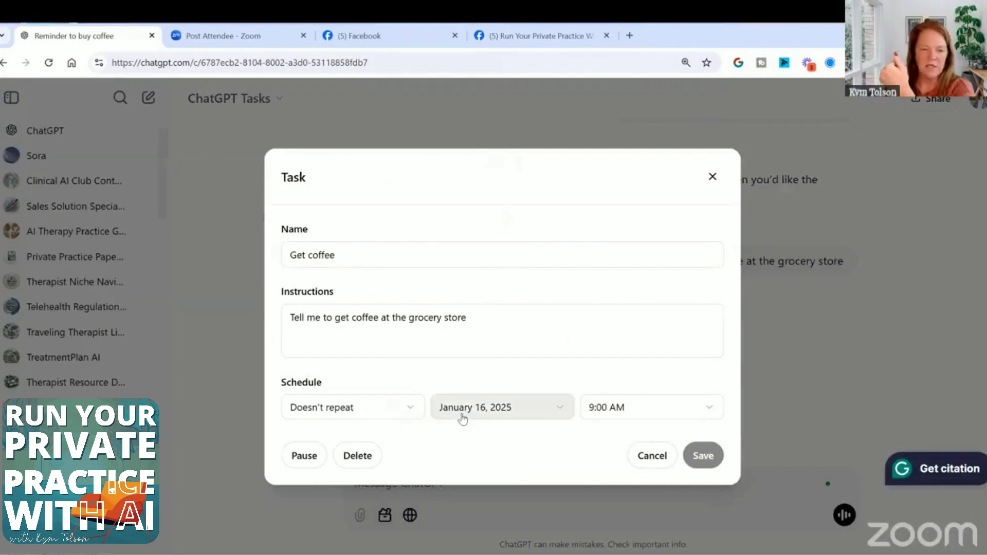
click(712, 177)
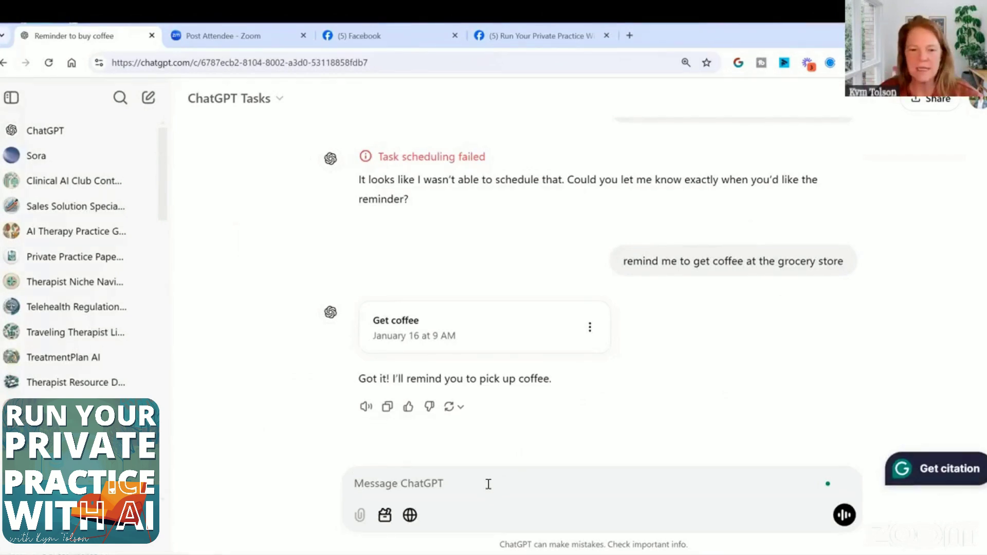
Send the message "help me decide what else i need at the grocery store".
text(help me )
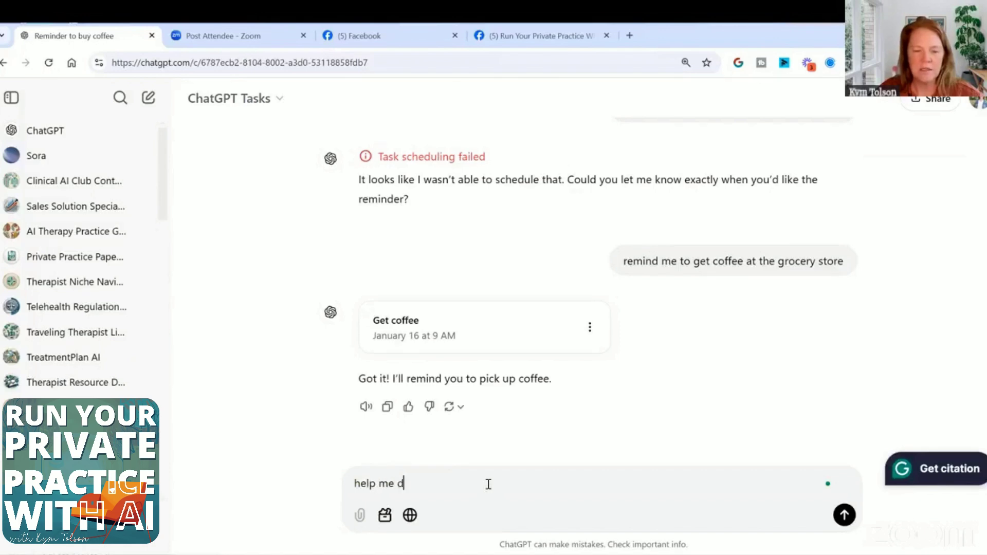
text(decide what el)
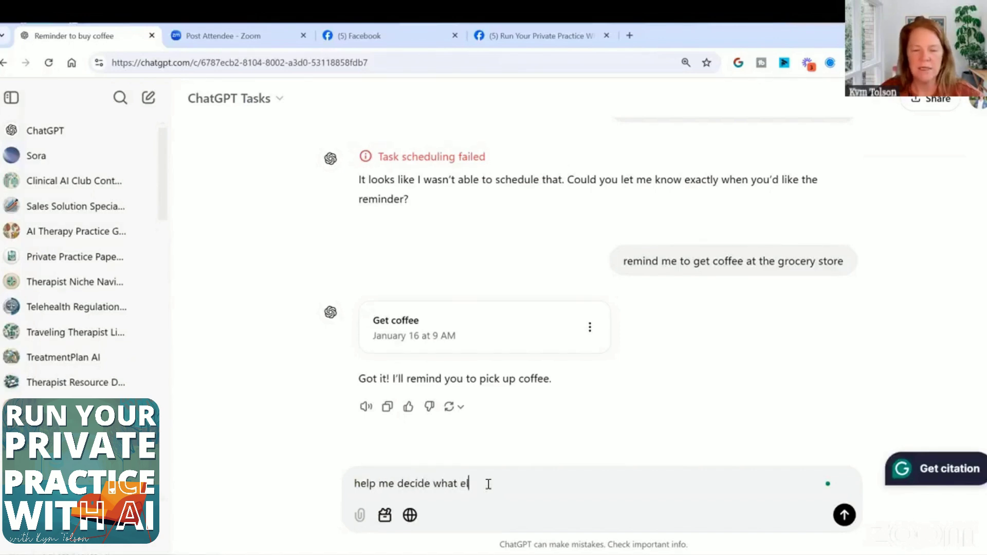
text(se i need at the grocery store)
key(Return)
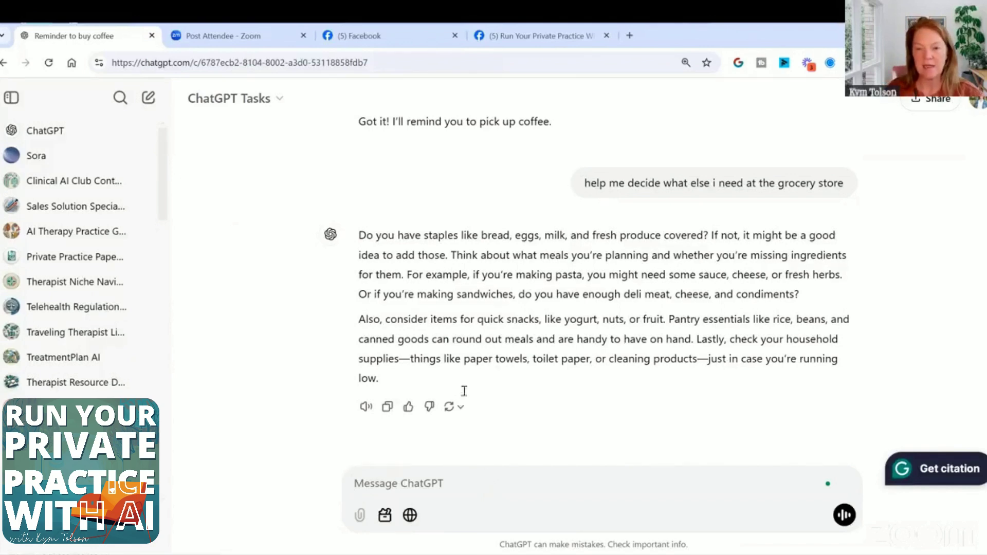
Add "coffee, eggs and creamer" to the end of the "Get coffee" task's instructions and save the task.
scroll(464, 391, up, 3)
click(590, 224)
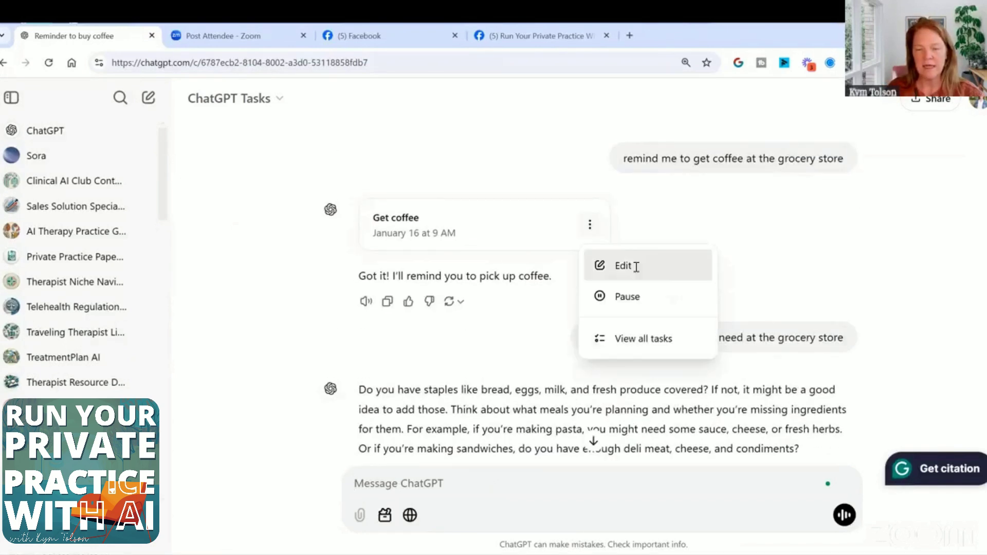
key(Return)
click(533, 342)
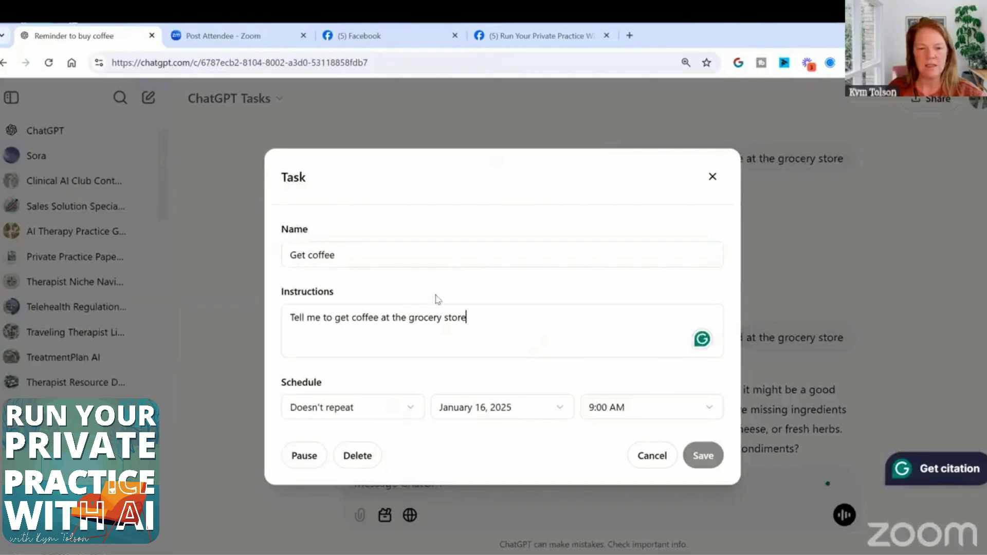
click(359, 257)
click(500, 317)
text(coffee, eg)
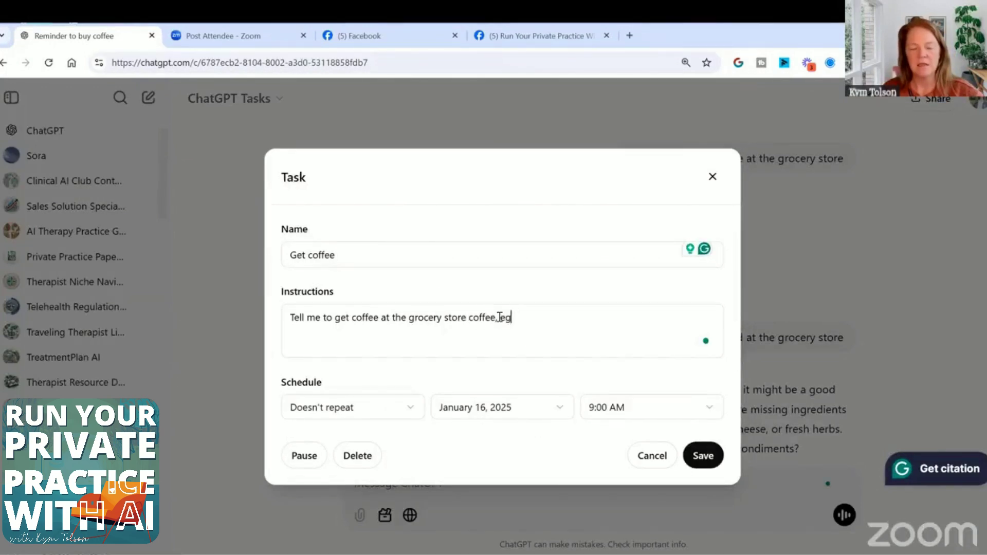
text(gs and creamer)
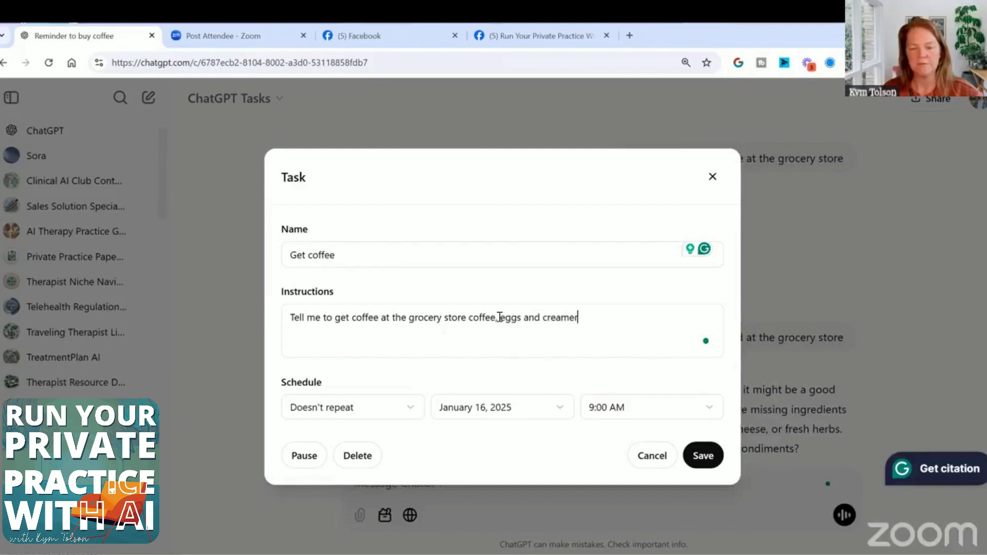
key(Return)
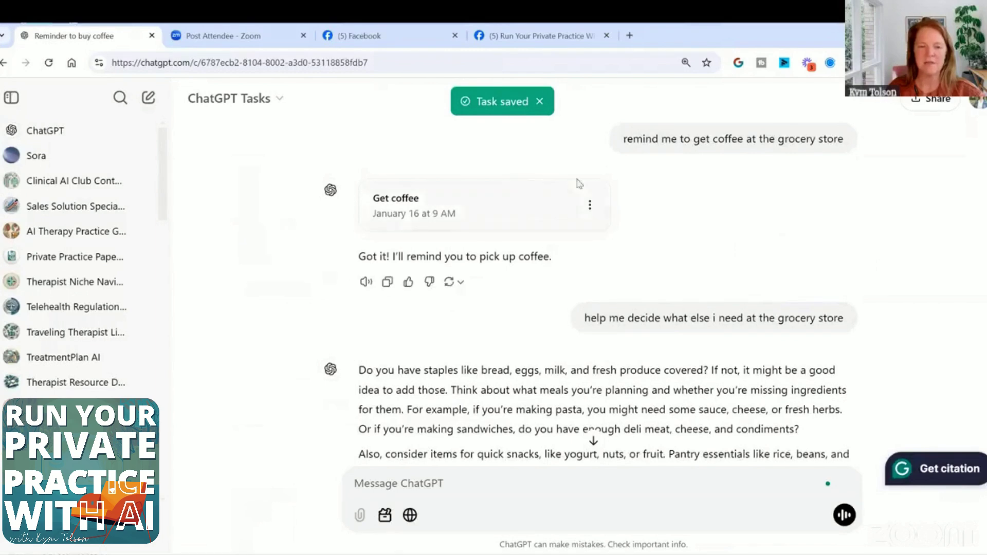
View the list of all scheduled tasks and open the conversation belonging to the "Get coffee" task.
click(592, 208)
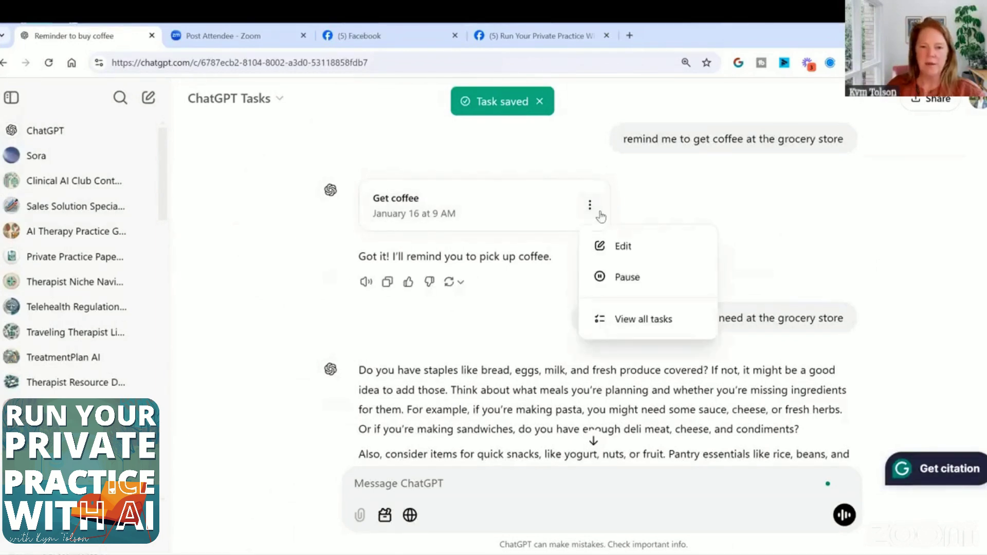
click(638, 319)
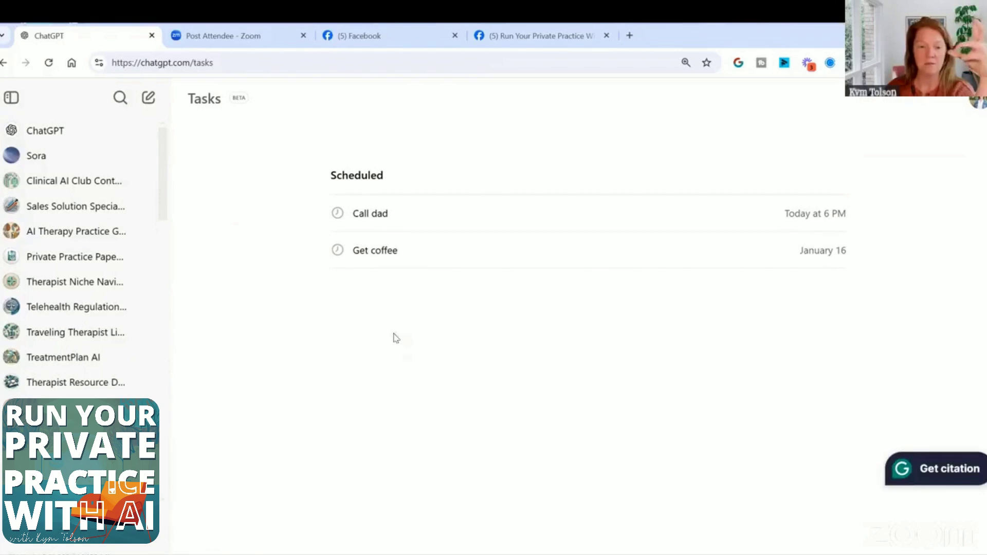
click(397, 249)
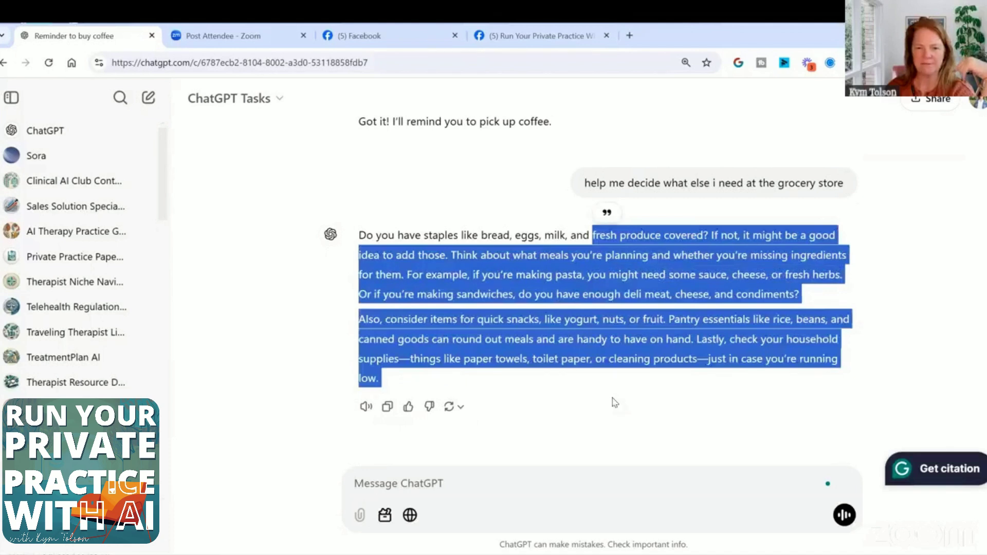
Check the Facebook live dashboard and the "Run Your Private Practice With AI" group page, and return to the ChatGPT conversation.
click(369, 38)
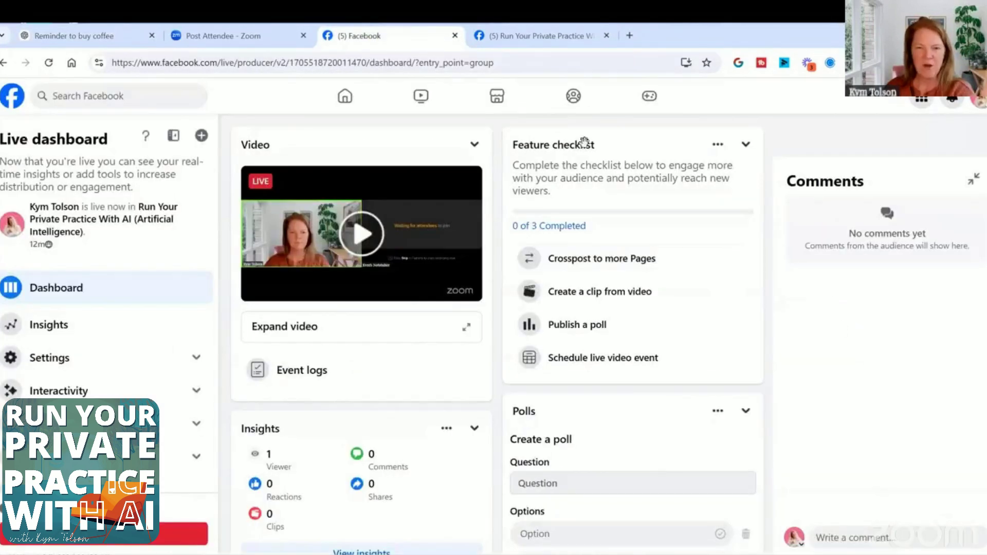
click(530, 44)
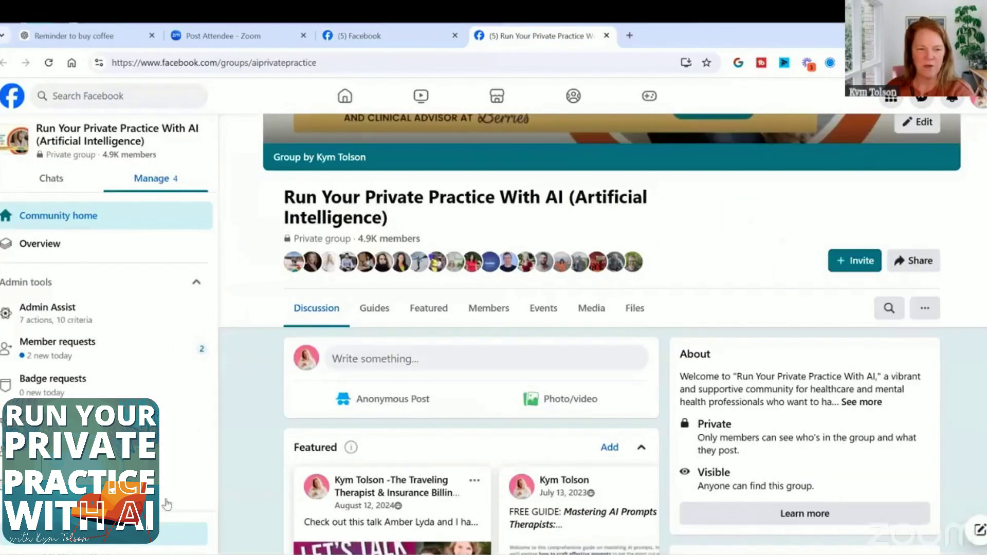
scroll(301, 453, down, 7)
scroll(270, 366, up, 9)
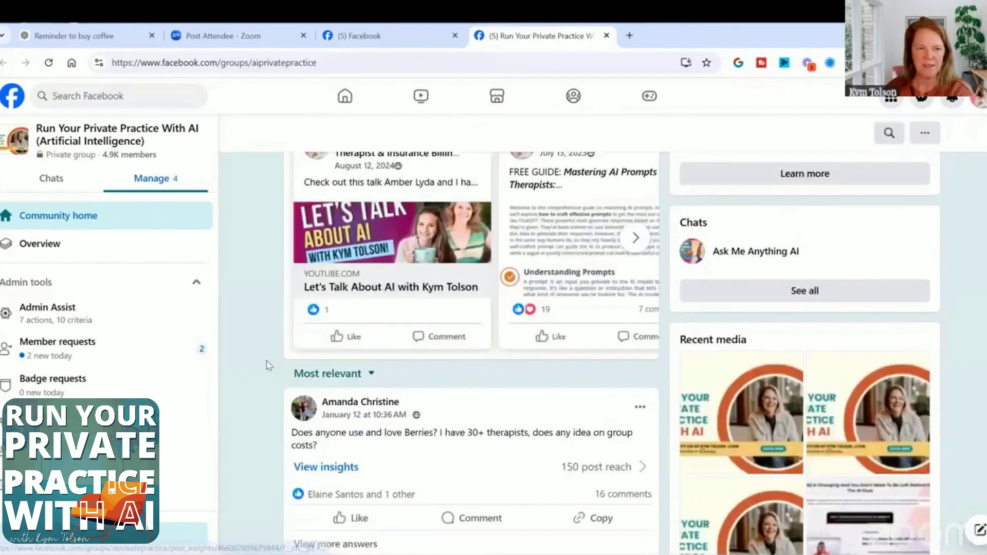
click(362, 37)
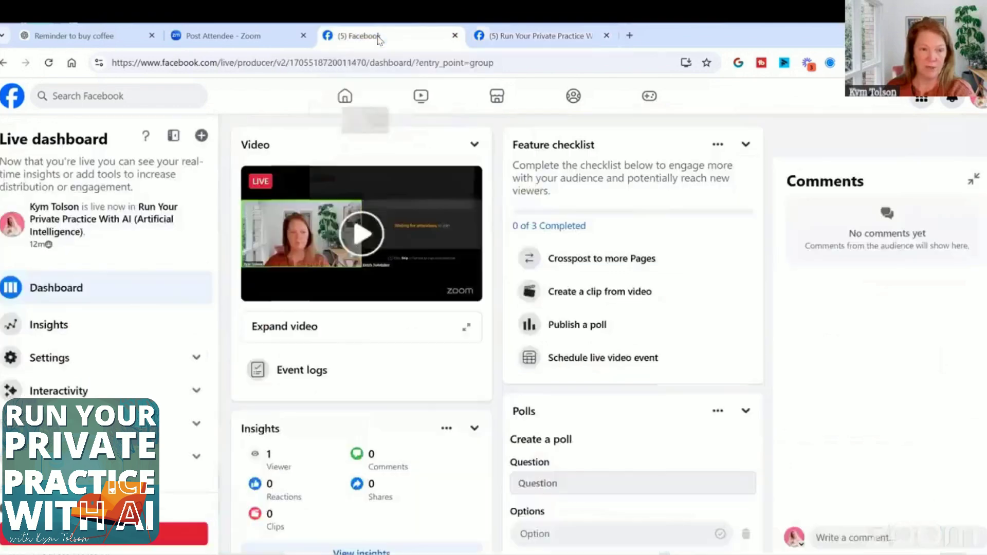
click(88, 36)
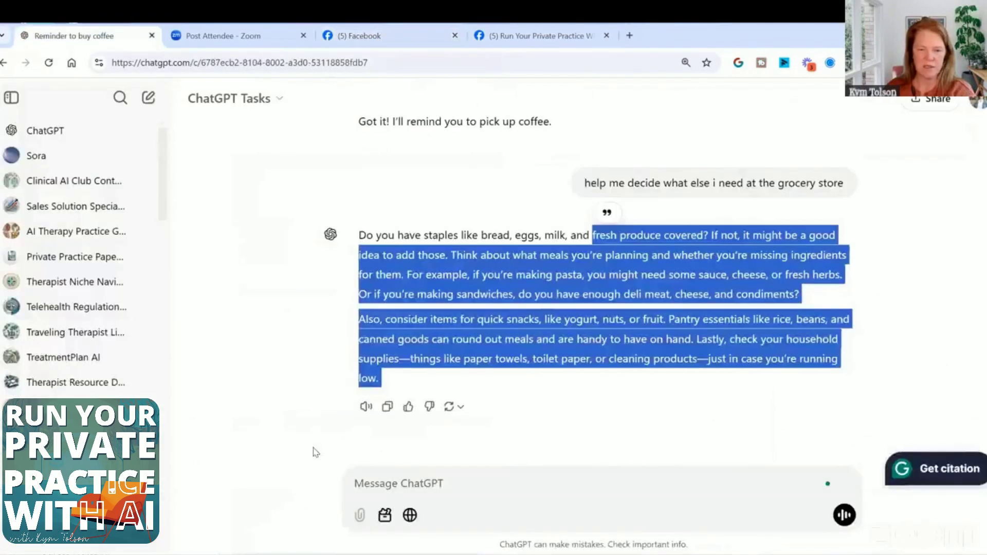
scroll(315, 452, up, 1)
scroll(565, 442, down, 1)
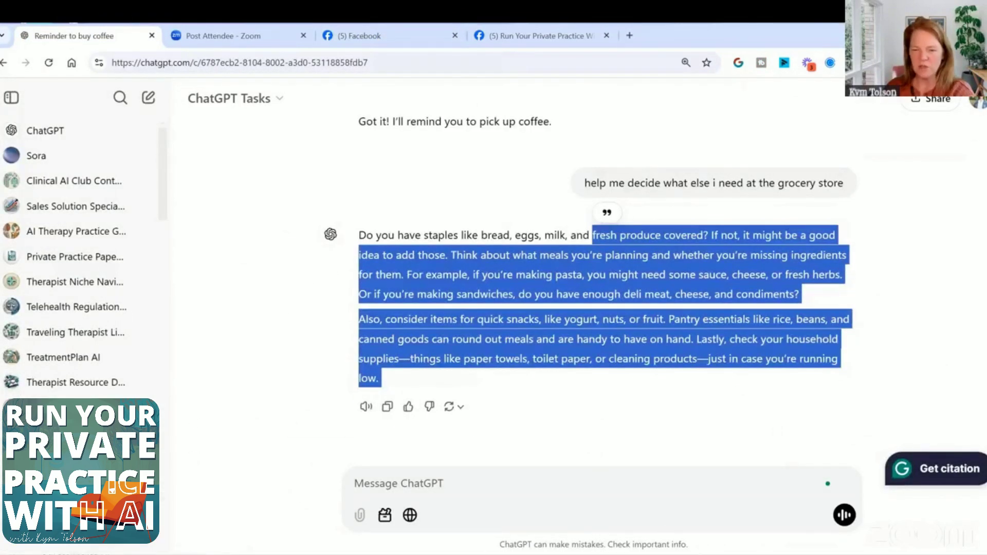